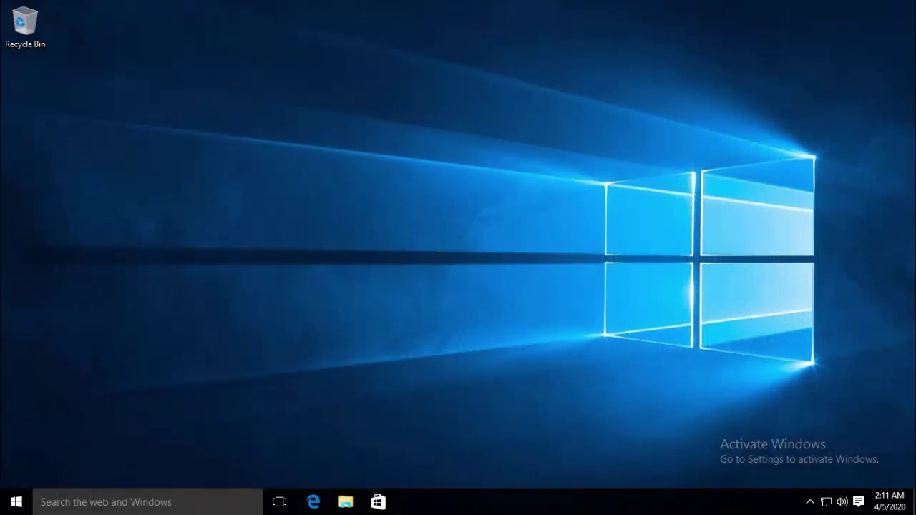
Run c:\Windows\system32\ctfmon.exe through the Run dialog.
key("super+r")
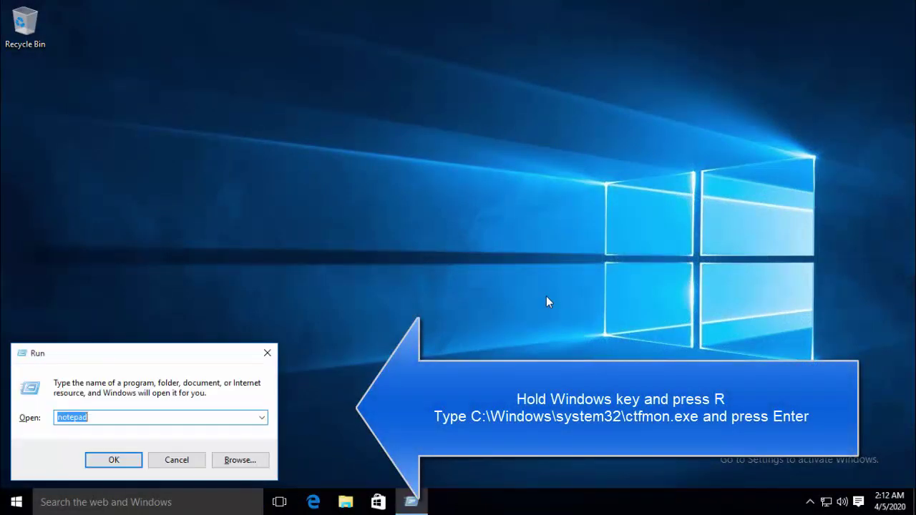
type("c:\\")
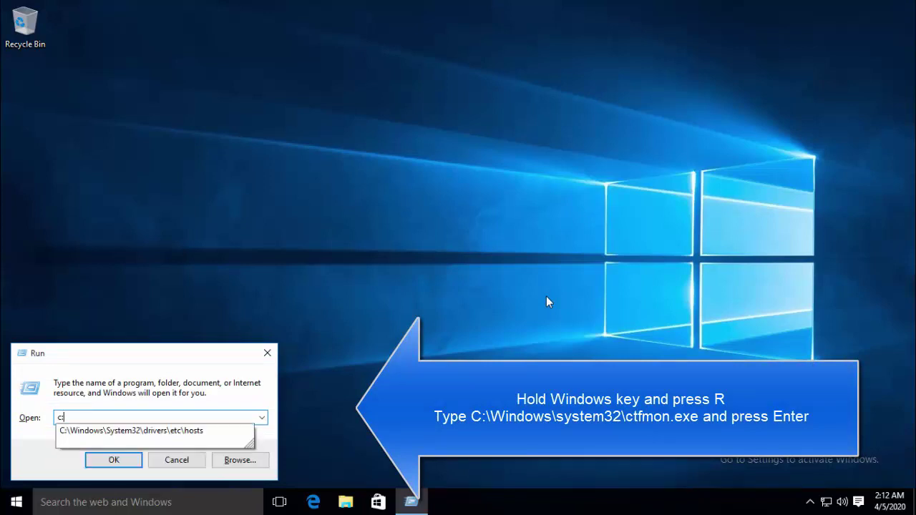
type("Winodws")
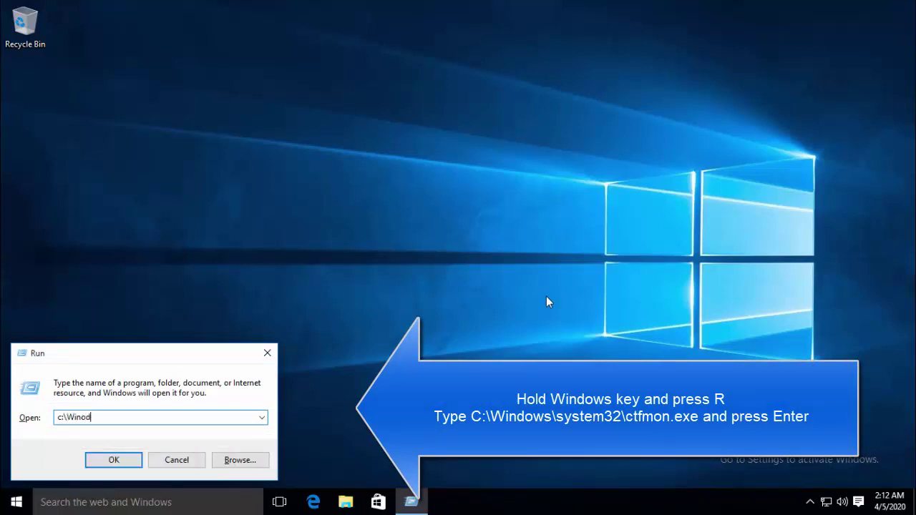
key("BackSpace")
key("BackSpace")
key("BackSpace")
key("BackSpace")
type("dows\\system32")
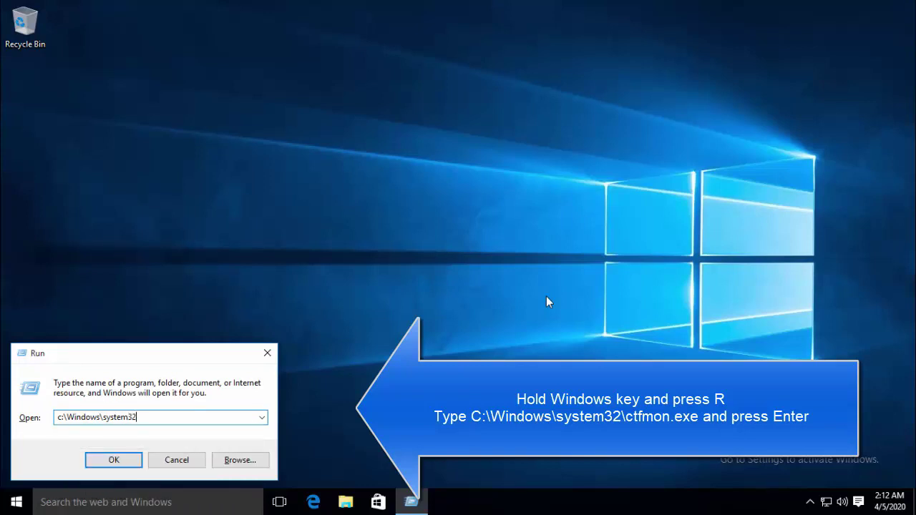
type("\\")
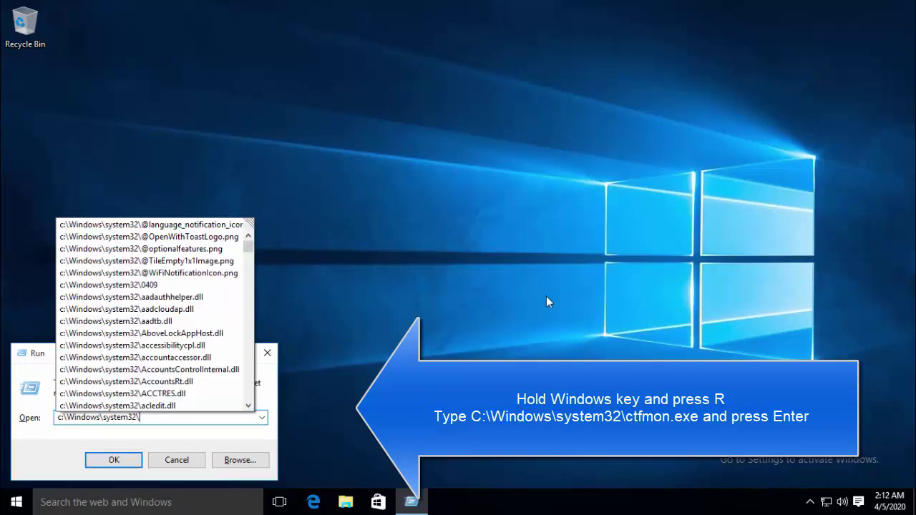
type("ctfmo")
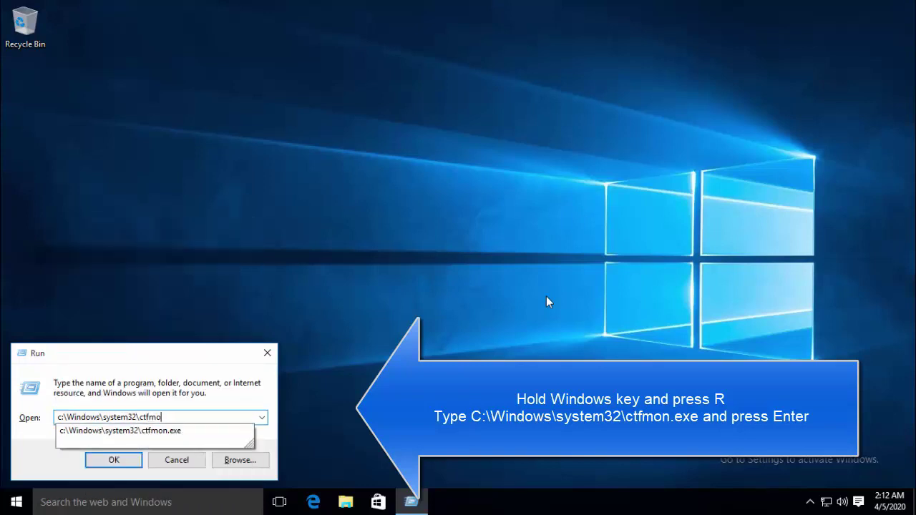
type("n.exe")
key("Return")
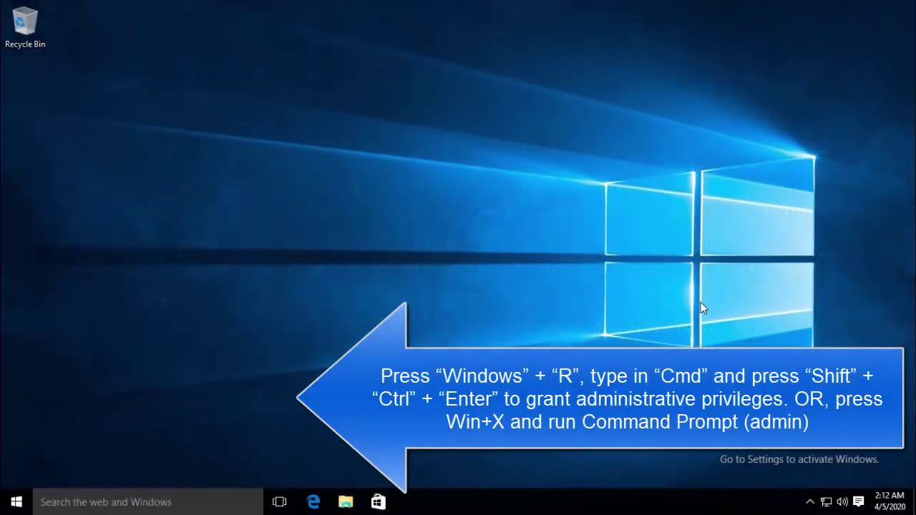
Open a standard Command Prompt window by running cmd.
key("super+r")
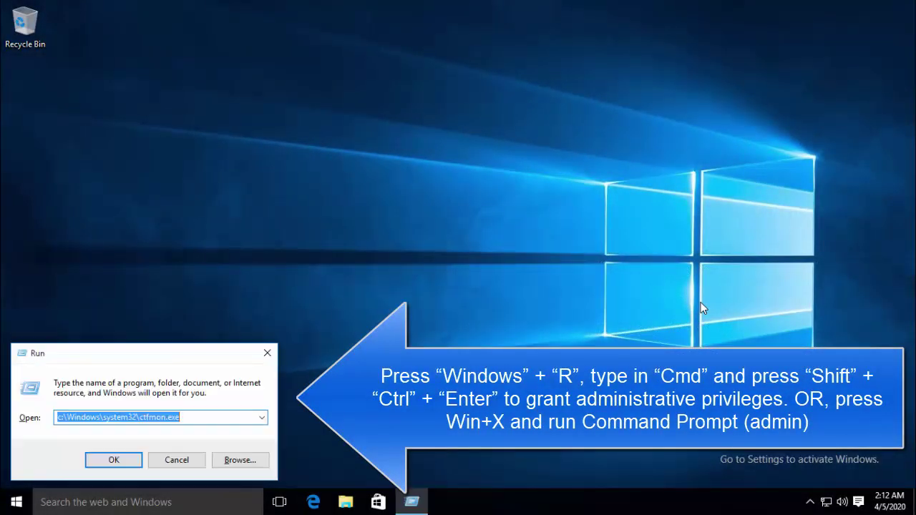
type("cmd")
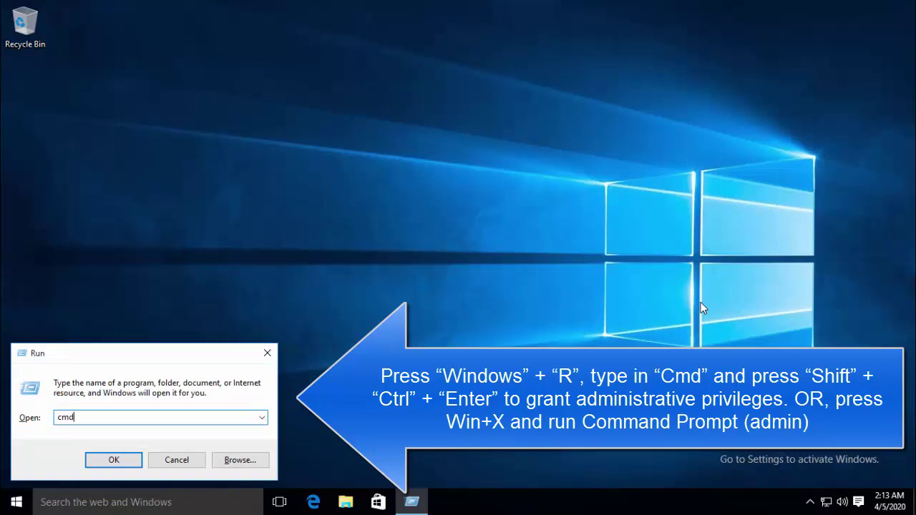
key("Return")
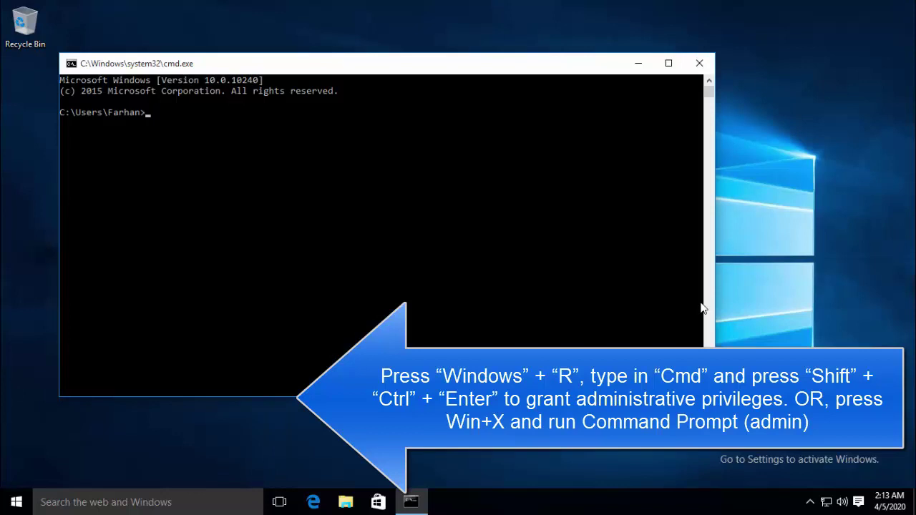
Open an administrator Command Prompt and add the REG_SZ value ctfmon with data CTFMON.EXE to HKLM\SOFTWARE\Microsoft\Windows\CurrentVersion\Run.
key("super+x")
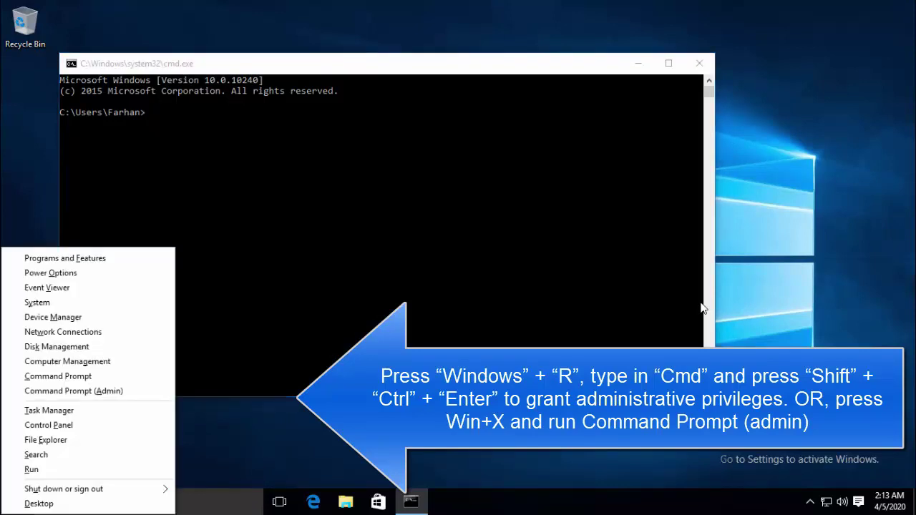
left_click(150, 391)
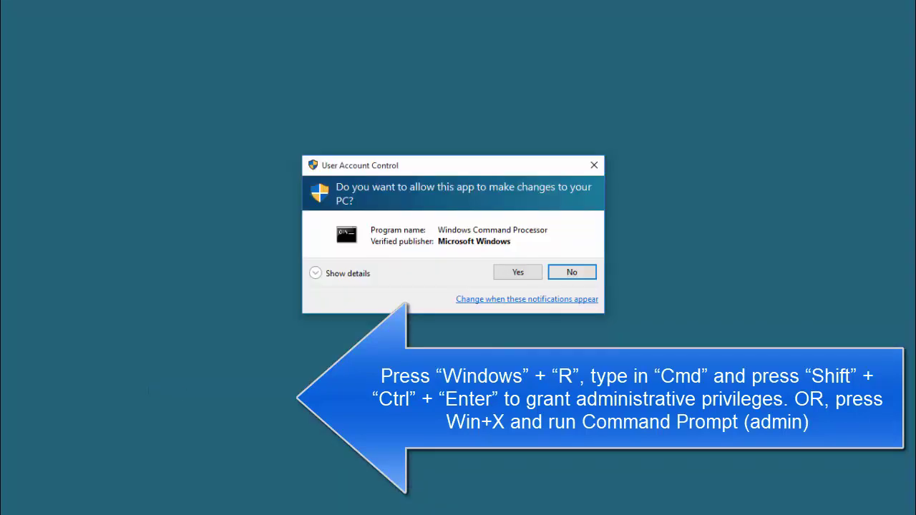
left_click(516, 274)
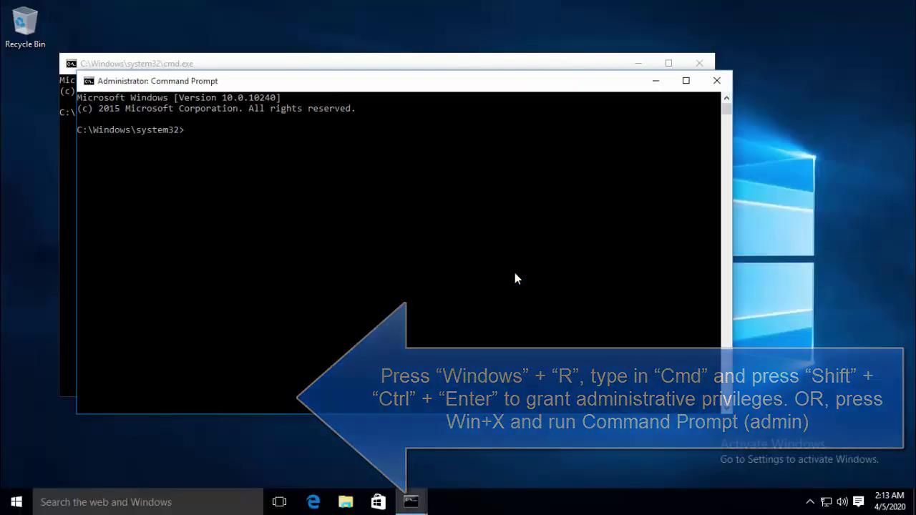
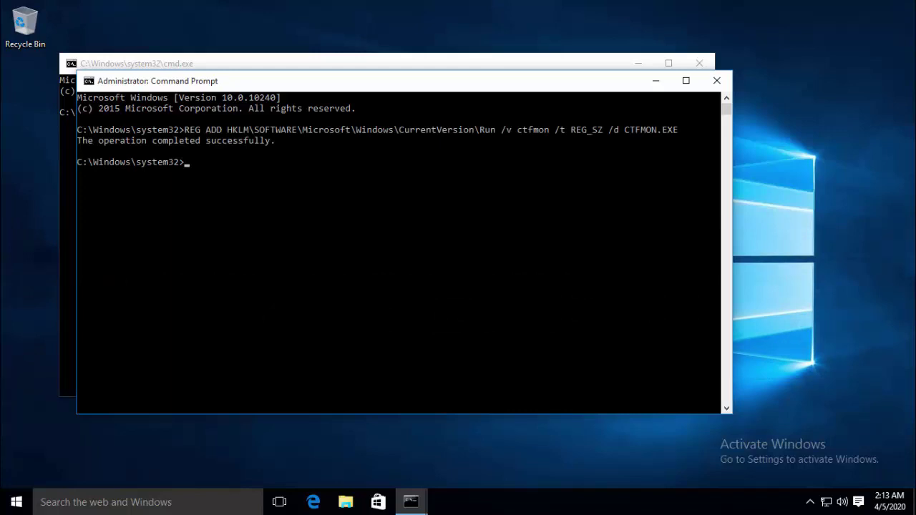
left_click(379, 347)
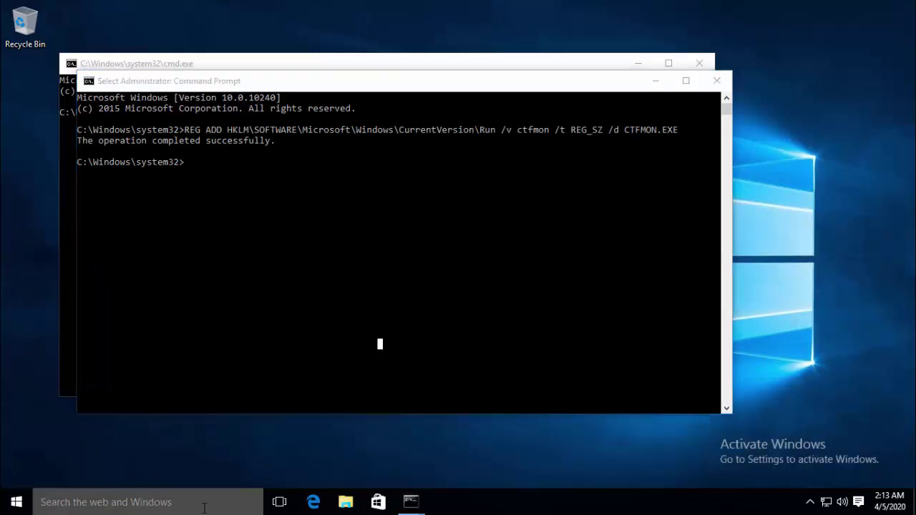
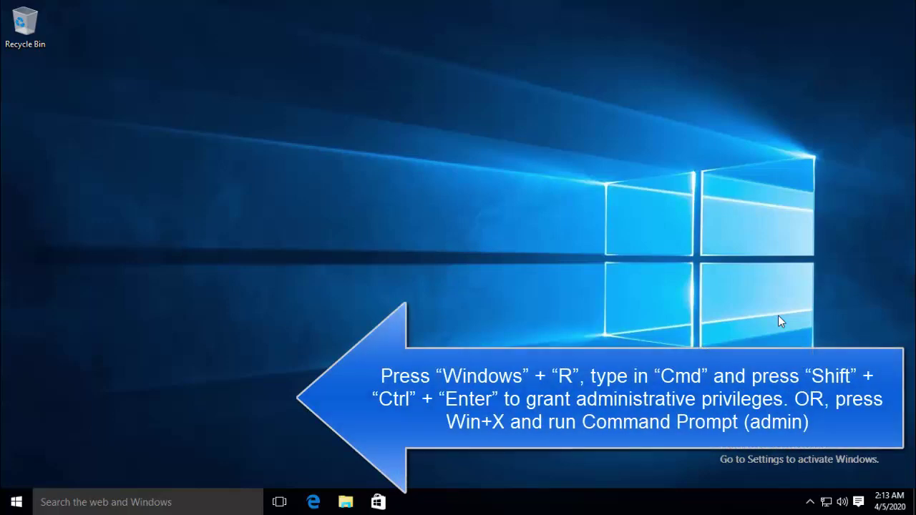
Open a Command Prompt with administrator rights and allow it to make changes to the PC.
key("super+x")
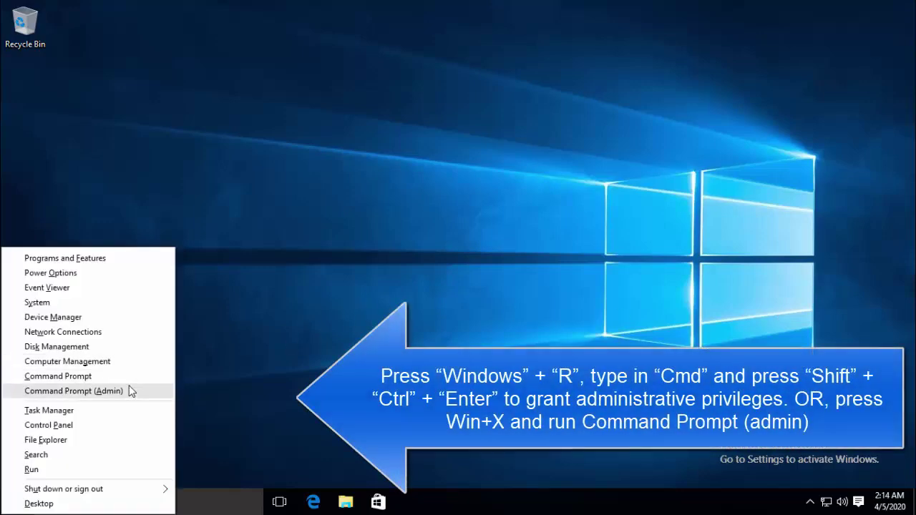
left_click(129, 389)
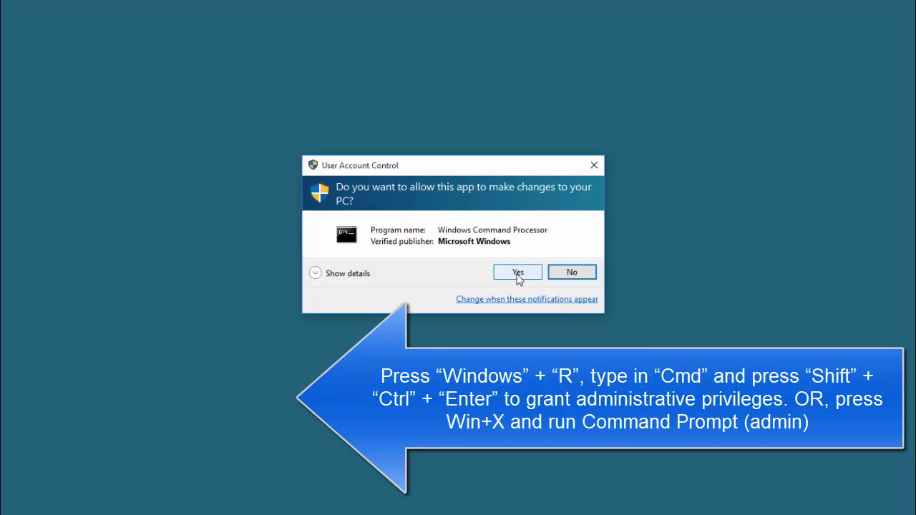
left_click(519, 275)
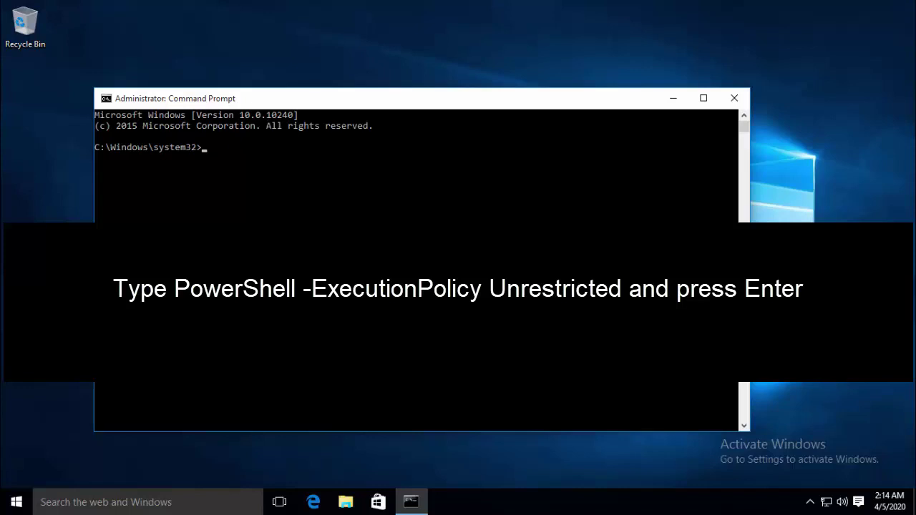
Start PowerShell with -ExecutionPolicy Unrestricted and re-register the SystemApps packages for all users from their AppXManifest.xml files, closing the window at the end.
type("PowerShell -ExecutionPolicy Unrestricted")
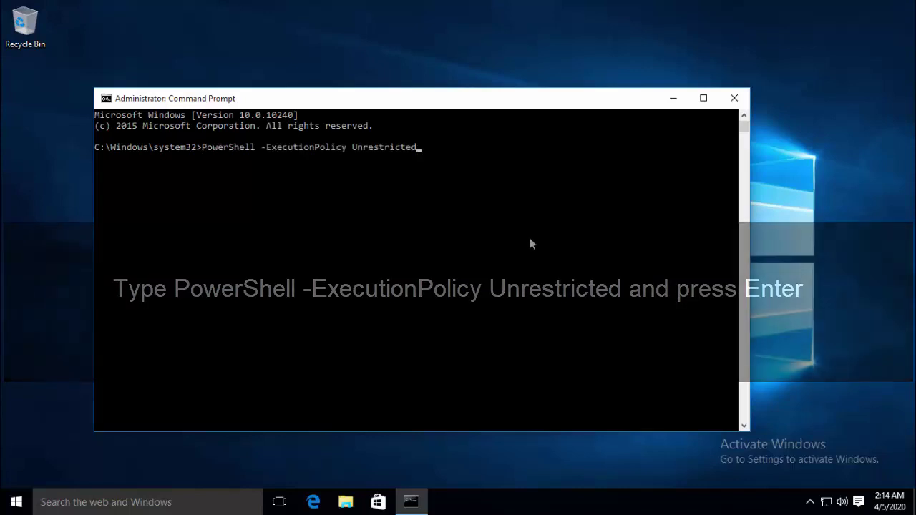
key("Return")
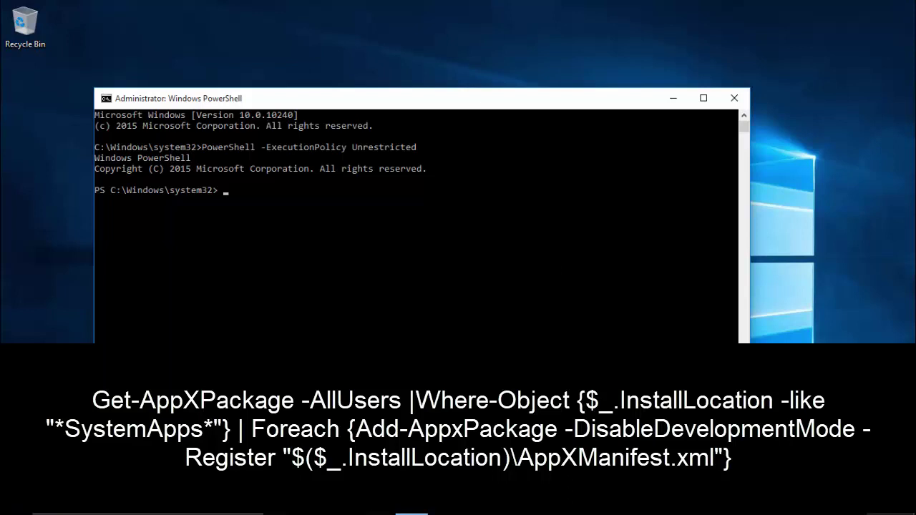
right_click(251, 228)
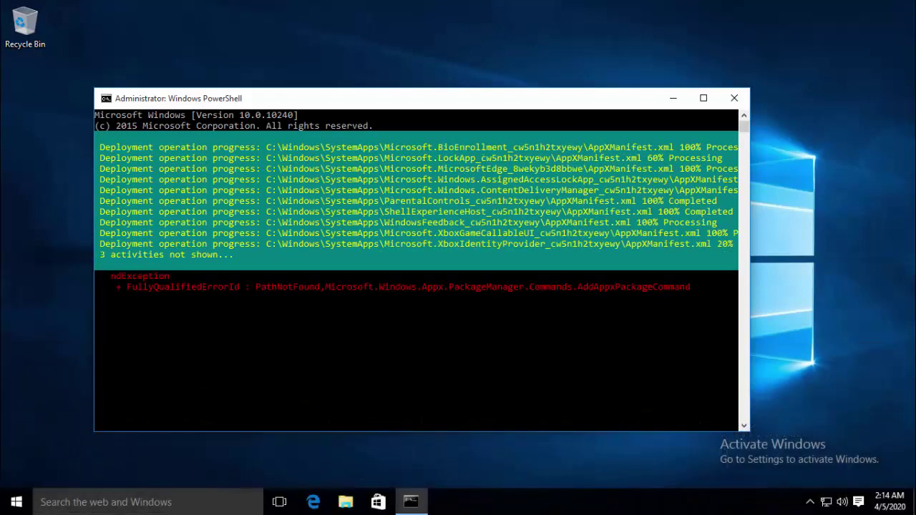
left_click(734, 98)
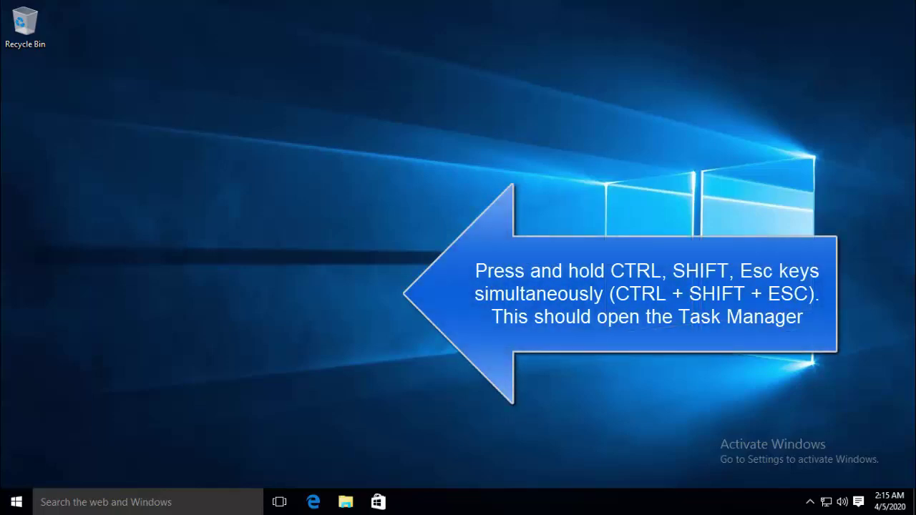
Open Task Manager and run powershell as a new task with administrative privileges.
key("ctrl+shift+Escape")
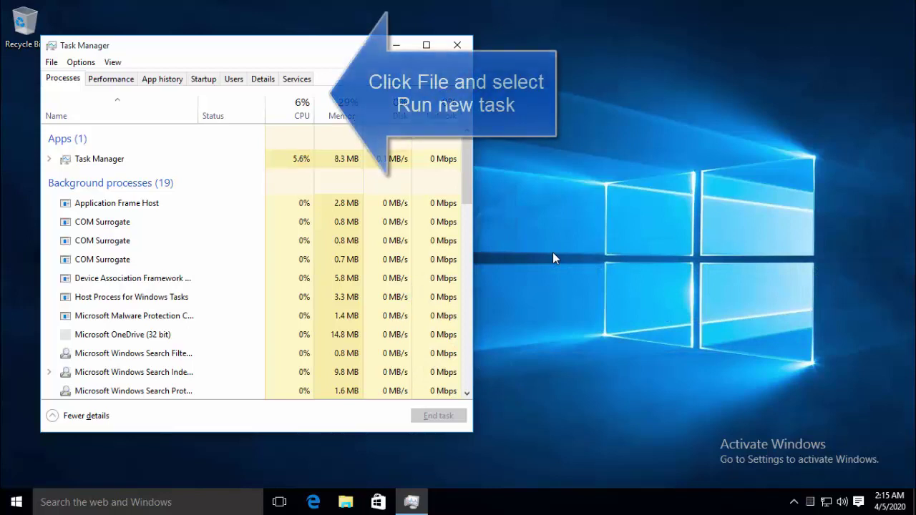
left_click(53, 63)
left_click(79, 78)
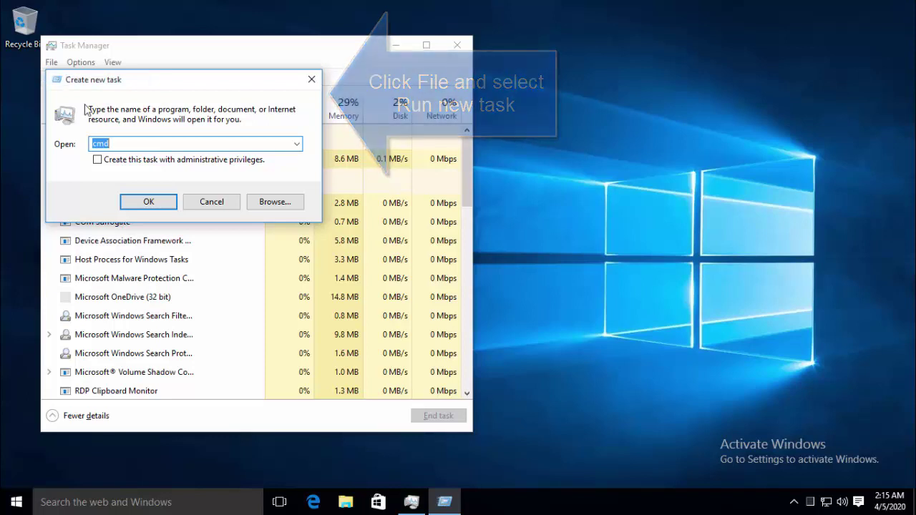
left_click(118, 161)
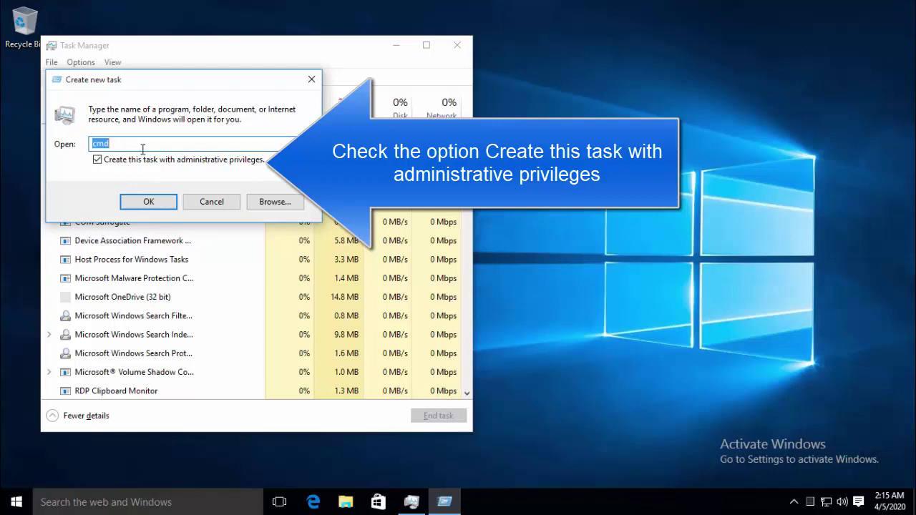
type("powershell")
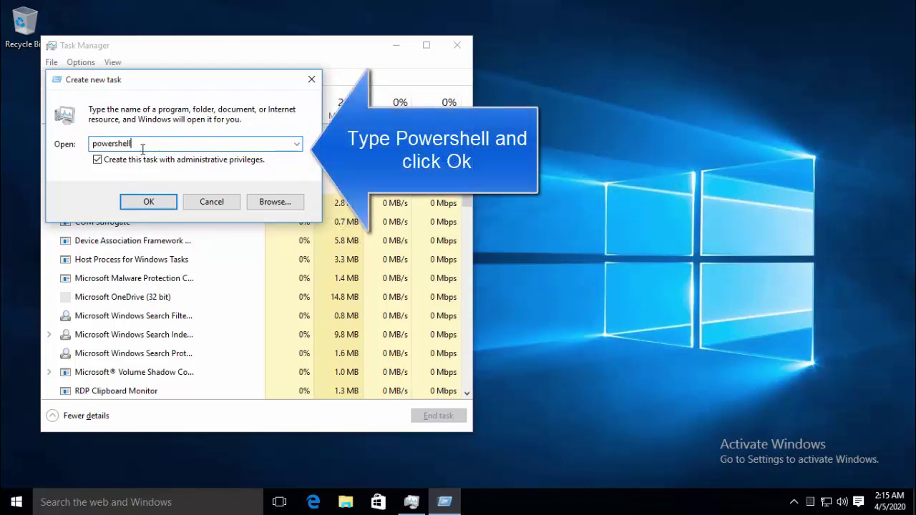
key("Return")
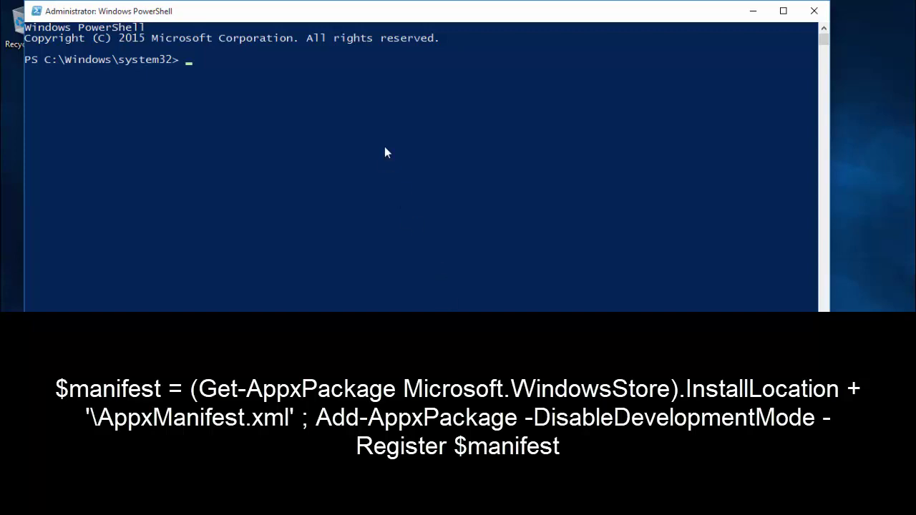
Re-register the Microsoft.WindowsStore package from its AppxManifest.xml with -DisableDevelopmentMode, and close PowerShell and Task Manager.
right_click(385, 148)
key("Return")
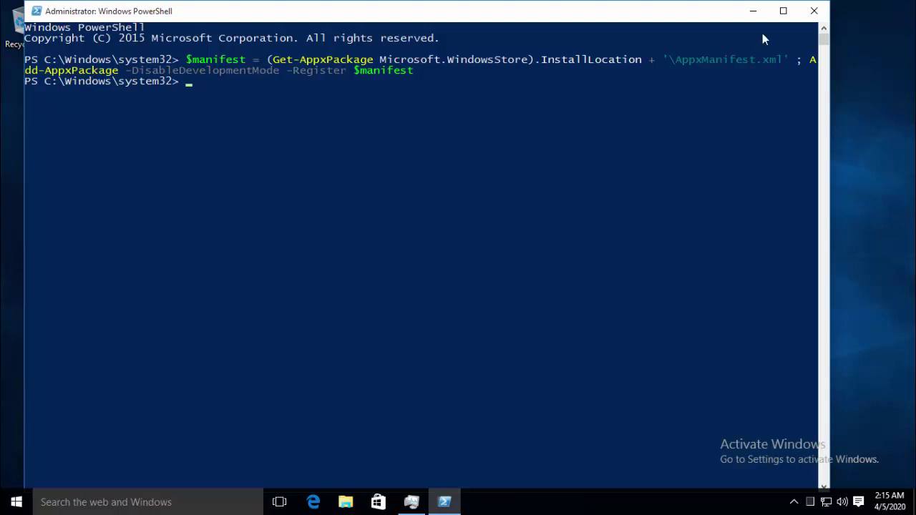
left_click(815, 11)
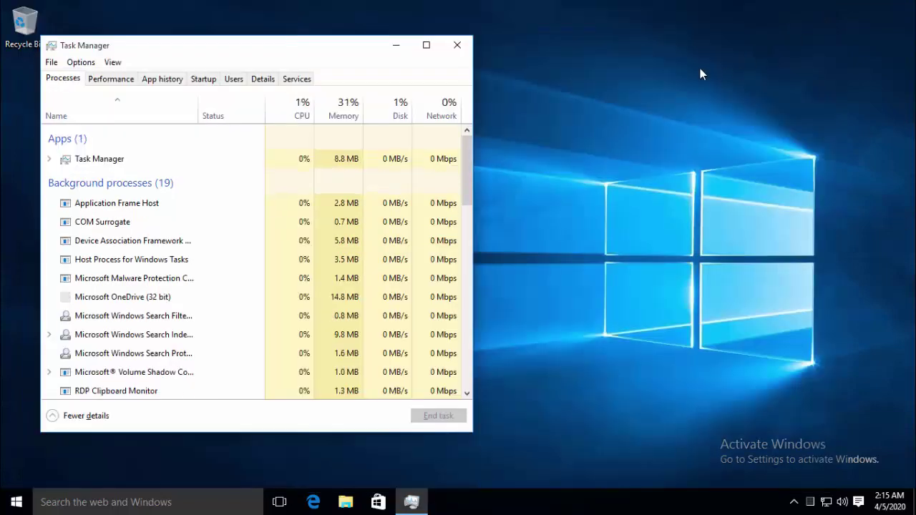
left_click(456, 42)
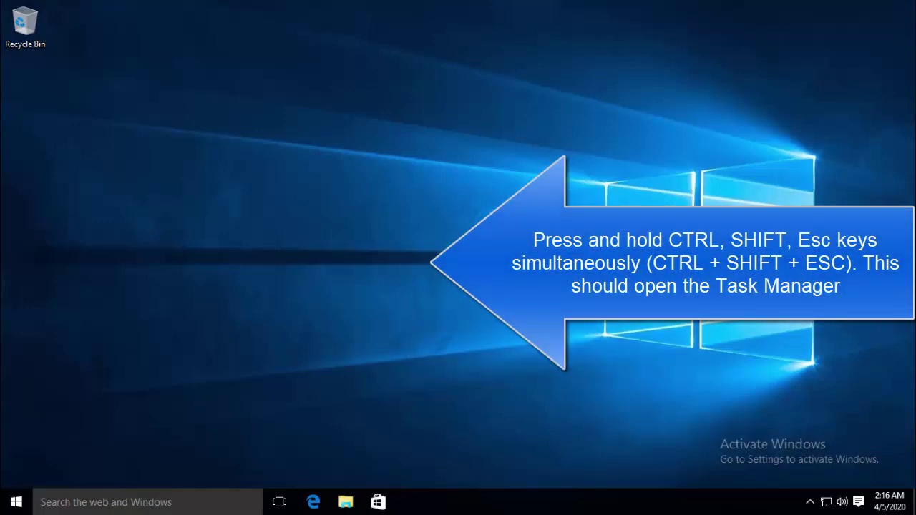
Open Task Manager and look through the running processes for Cortana.
key("ctrl+shift+Escape")
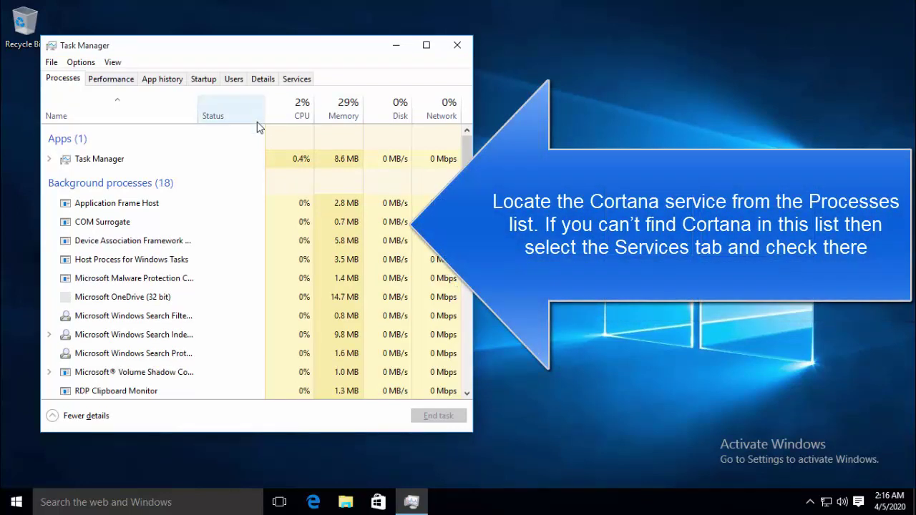
left_click(255, 214)
key("Page_Down")
key("Page_Down")
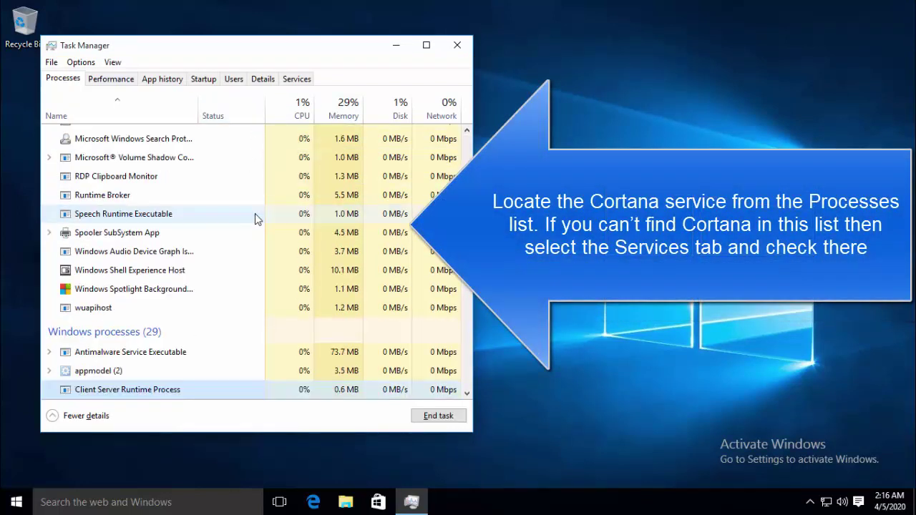
key("Down")
key("Page_Up")
key("Page_Up")
key("Page_Down")
key("Page_Down")
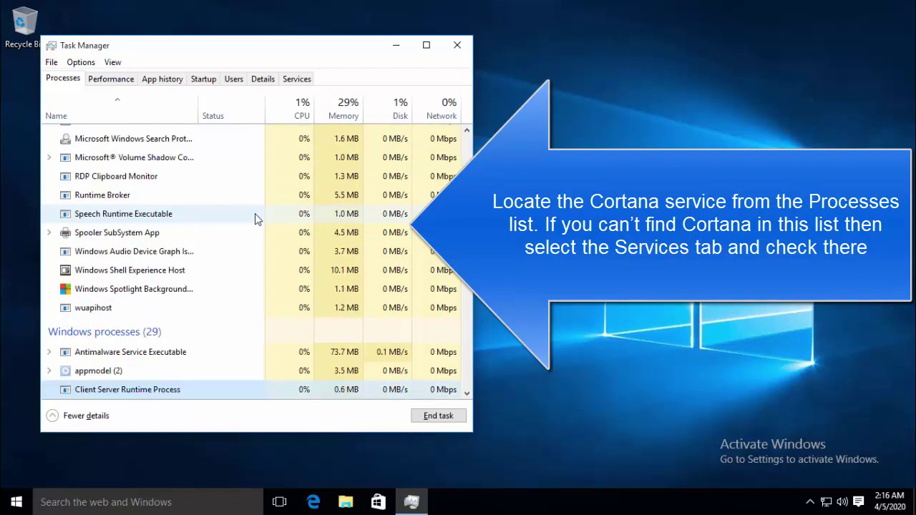
key("Down")
key("Page_Up")
key("Page_Up")
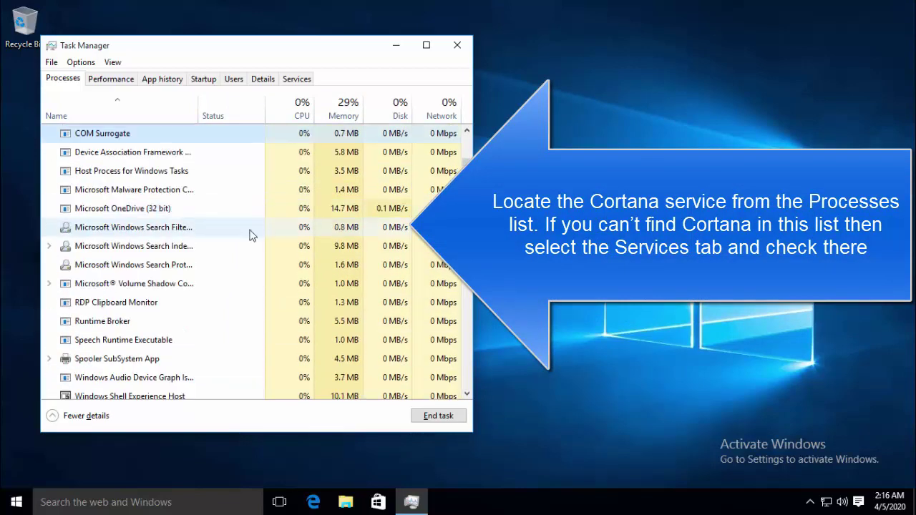
Check the remaining running processes and the services list for Cortana, and close Task Manager.
scroll(272, 242, "down", 4)
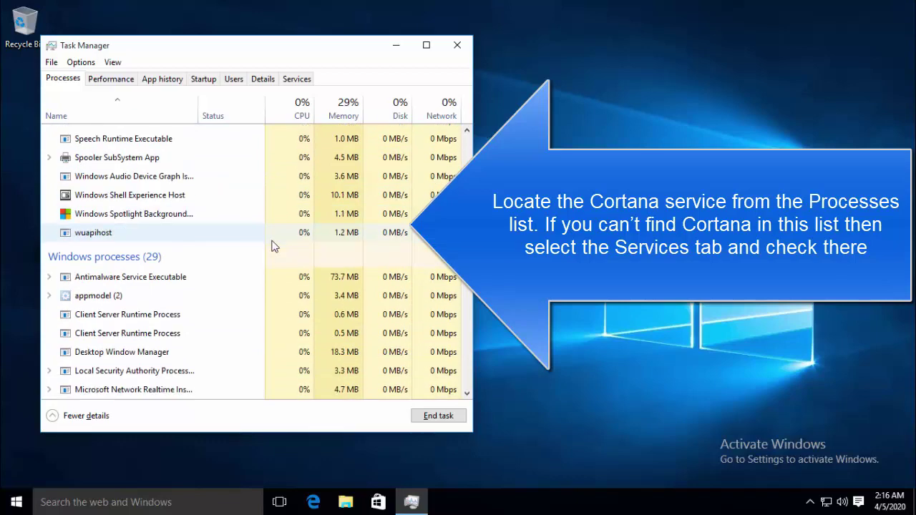
scroll(272, 246, "down", 4)
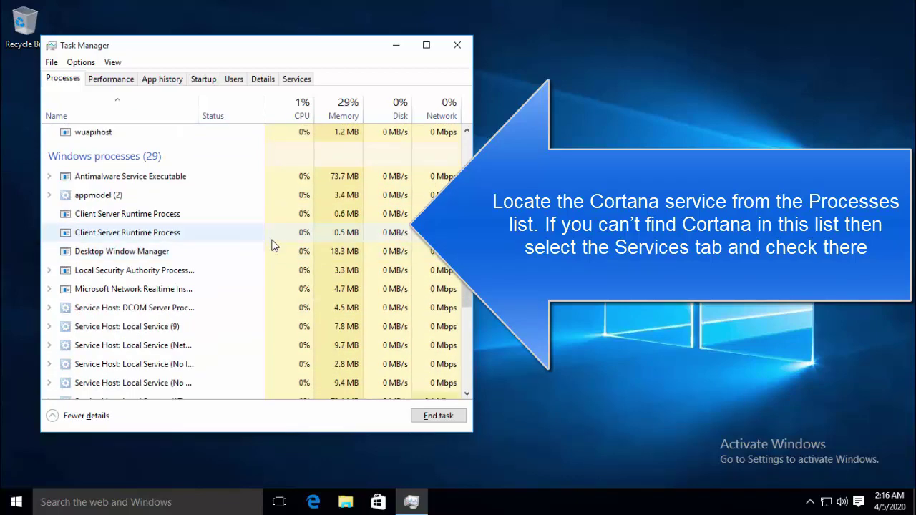
left_click(296, 79)
left_click(170, 183)
type("cor")
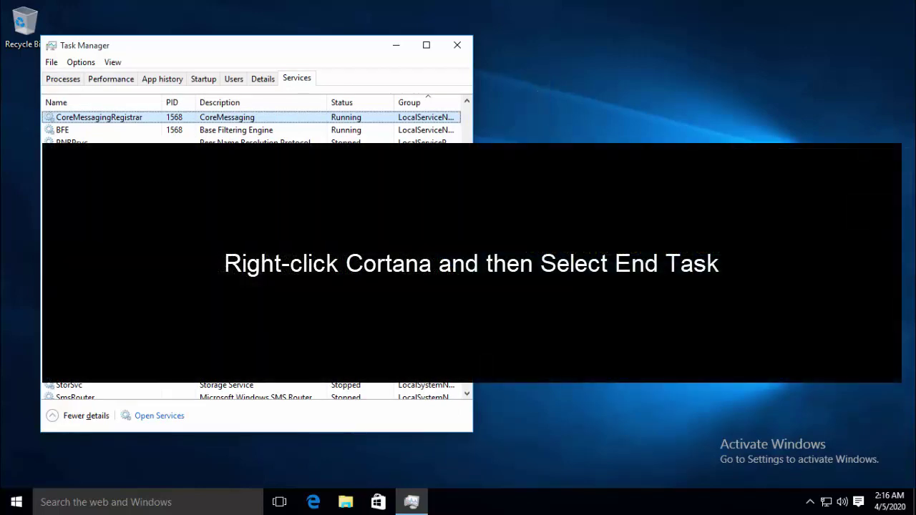
scroll(251, 258, "down", 5)
scroll(251, 257, "down", 5)
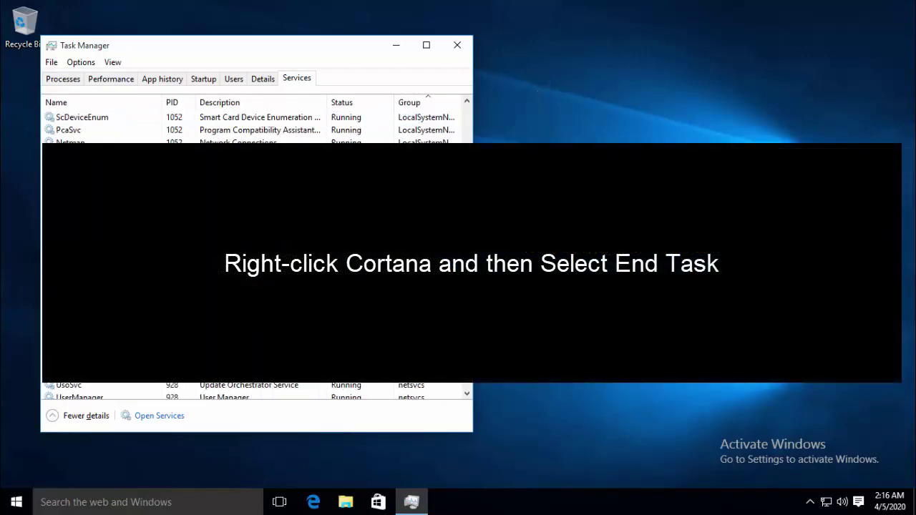
scroll(390, 136, "down", 10)
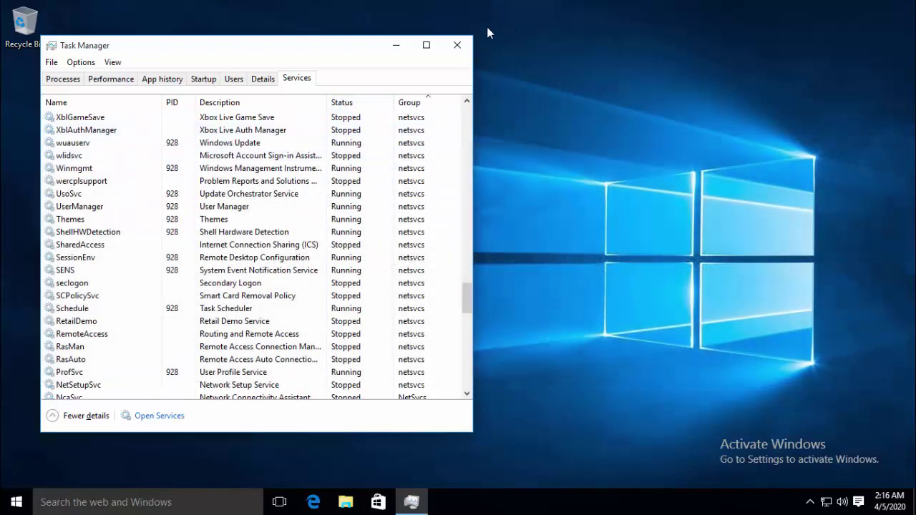
left_click(456, 47)
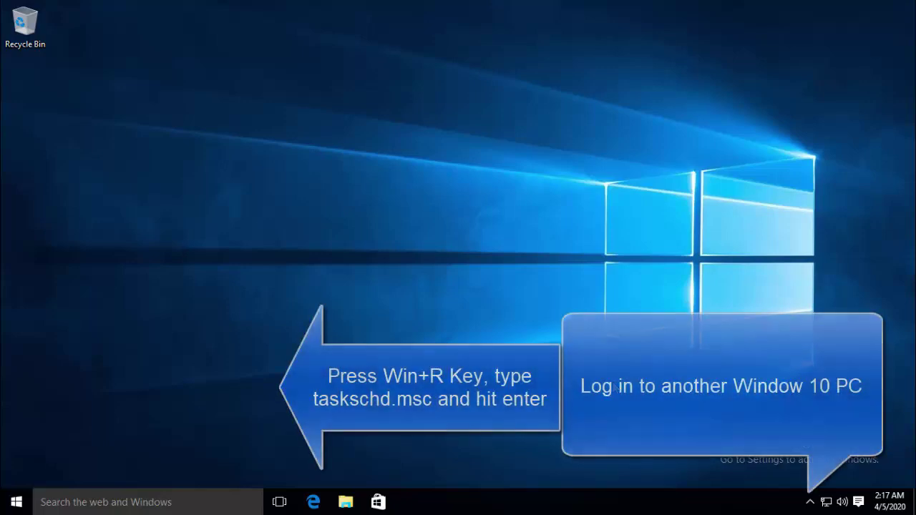
Run taskschd.msc to start Task Scheduler, open the Task Scheduler Library and maximize the window.
key("super+r")
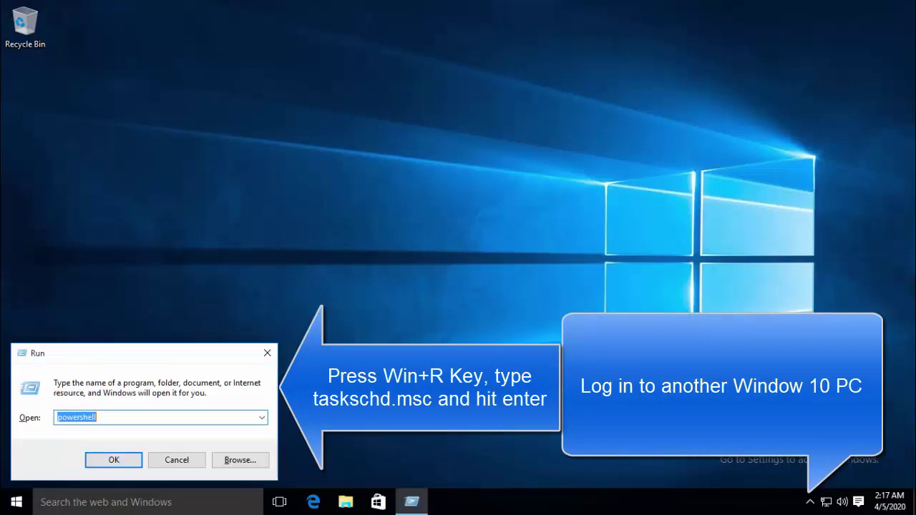
type("taskschd.msc")
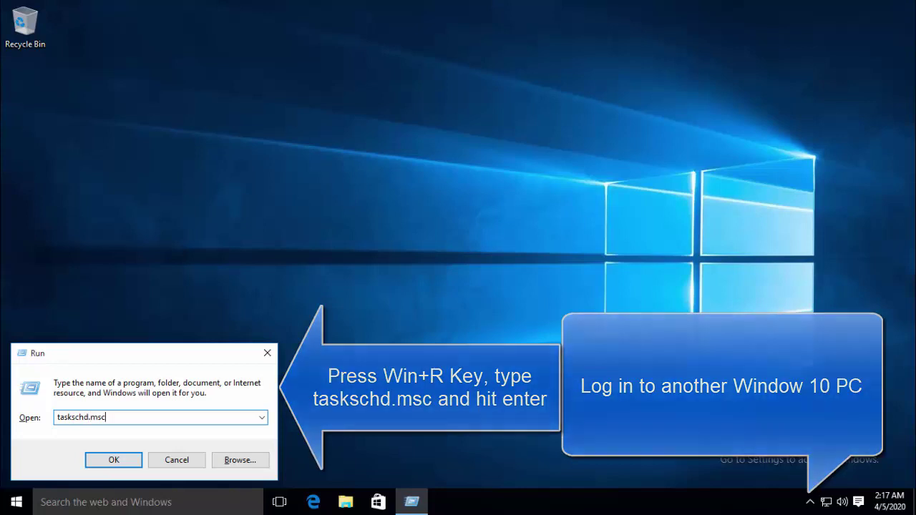
key("Return")
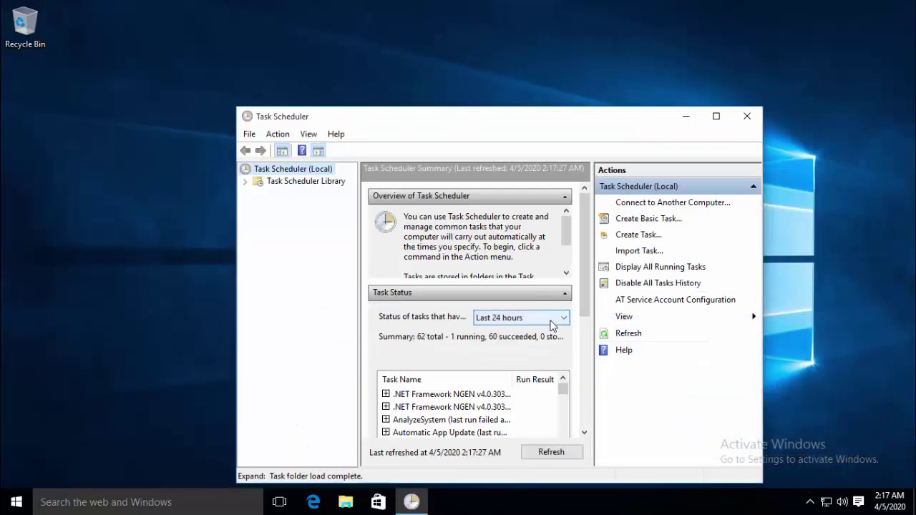
left_click(327, 182)
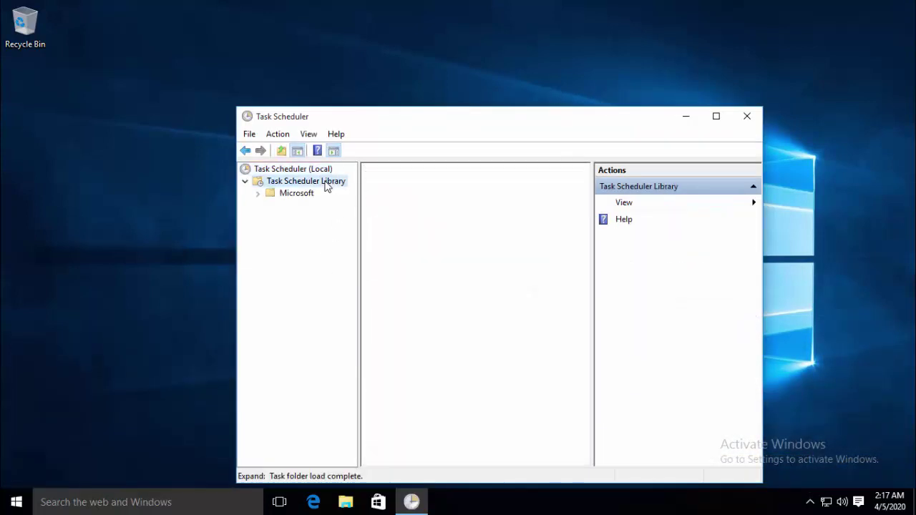
left_click(716, 116)
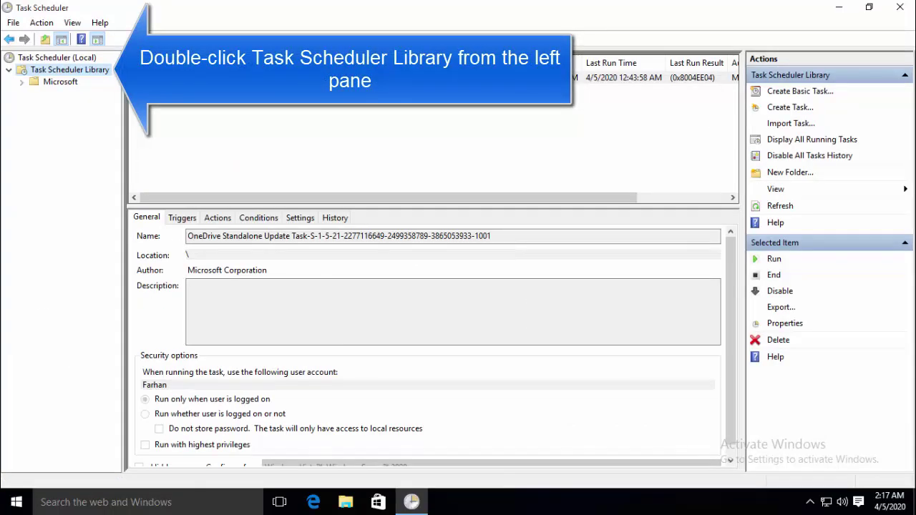
Expand Microsoft and Windows in the library, widen the folder tree and select the TextServicesFramework folder.
double_click(60, 82)
double_click(73, 93)
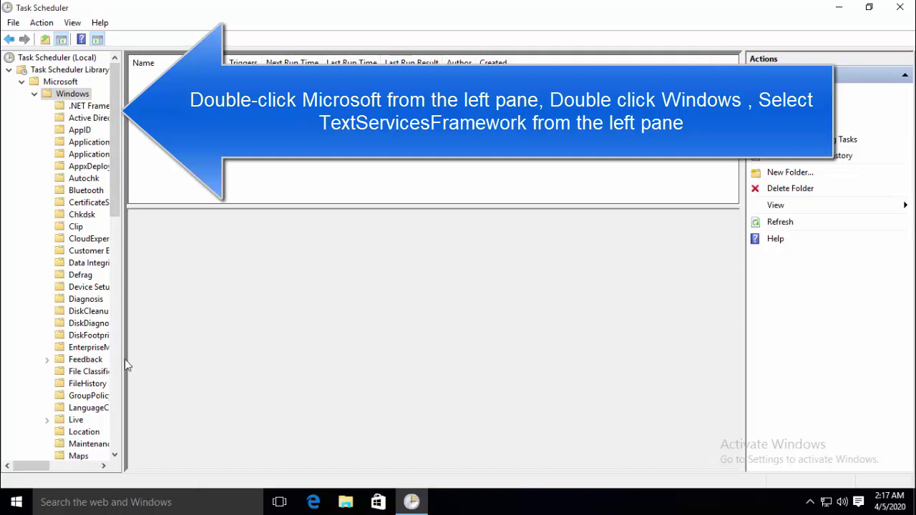
left_click_drag(124, 365, 314, 352)
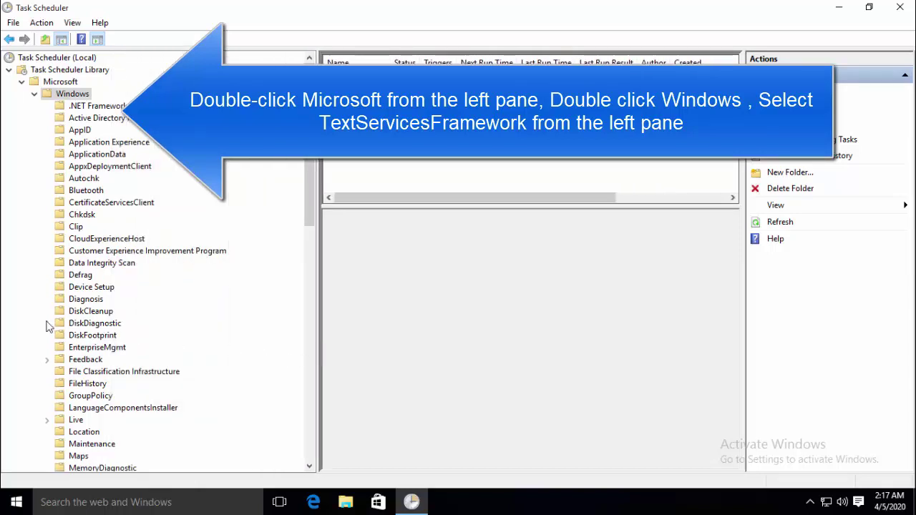
left_click(84, 399)
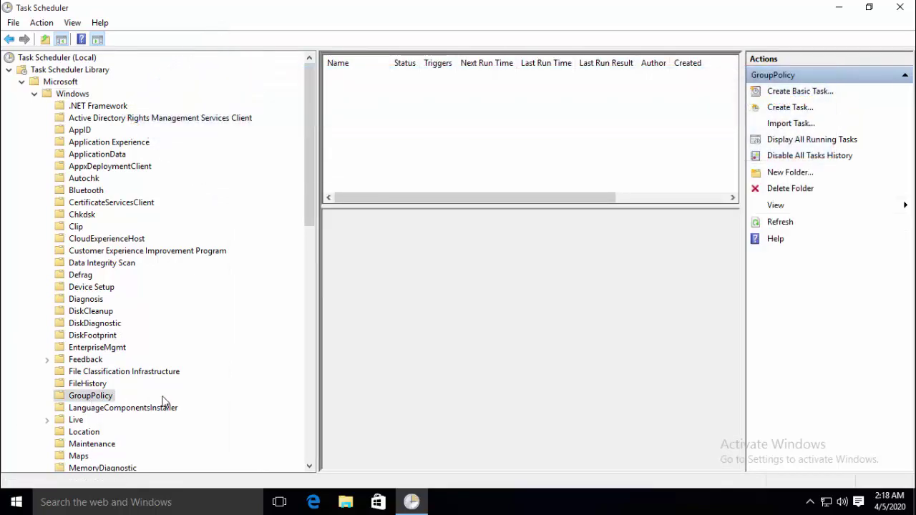
scroll(163, 403, "down", 13)
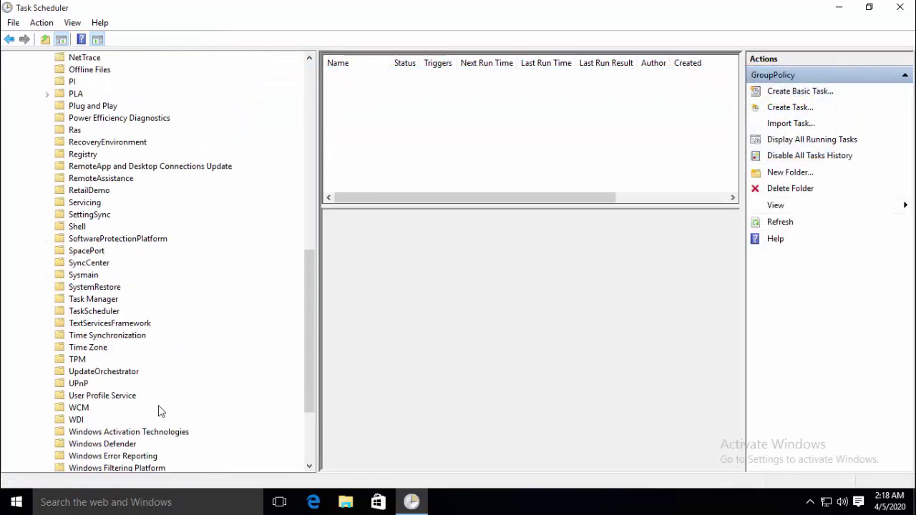
left_click(121, 325)
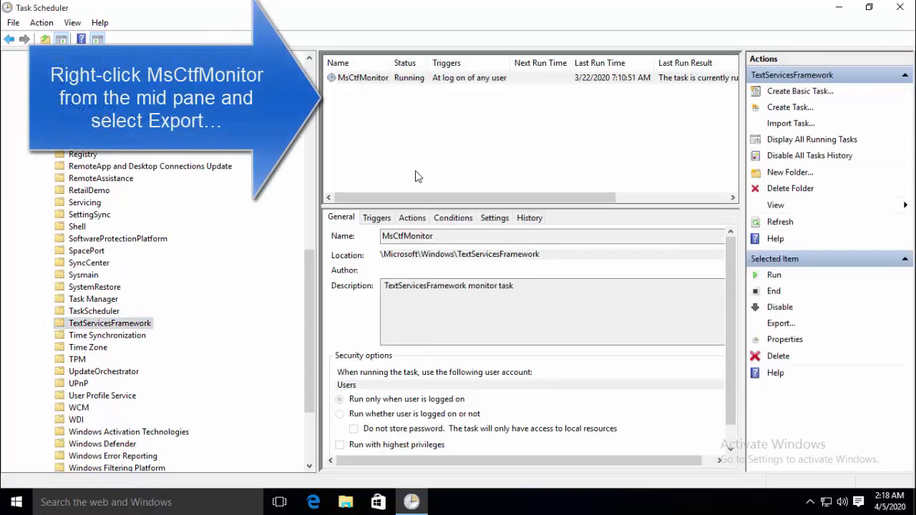
Export the MsCtfMonitor task as an XML file named MsCtfMonitor to the Desktop and minimize Task Scheduler.
left_click(402, 79)
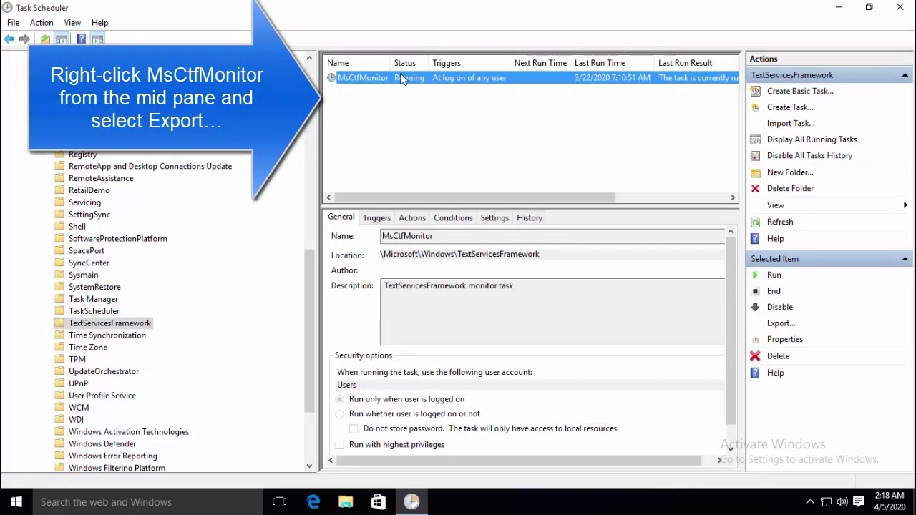
right_click(402, 78)
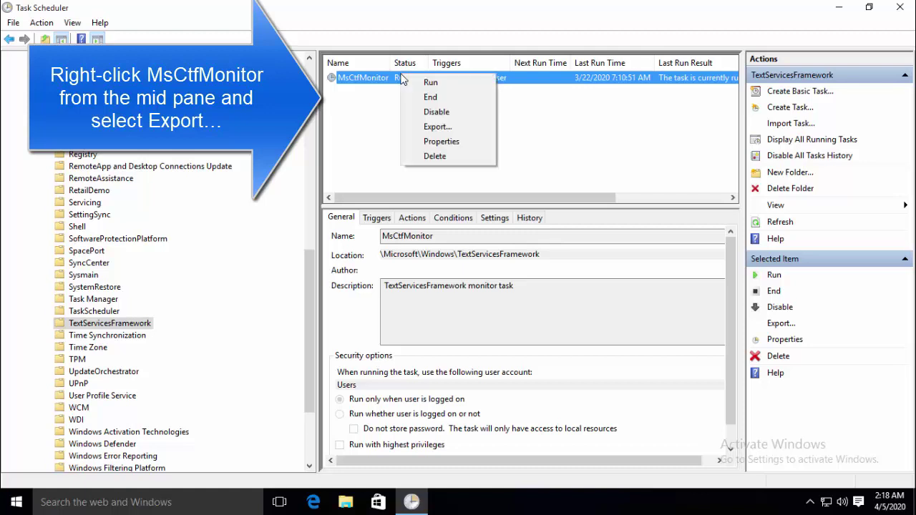
left_click(455, 129)
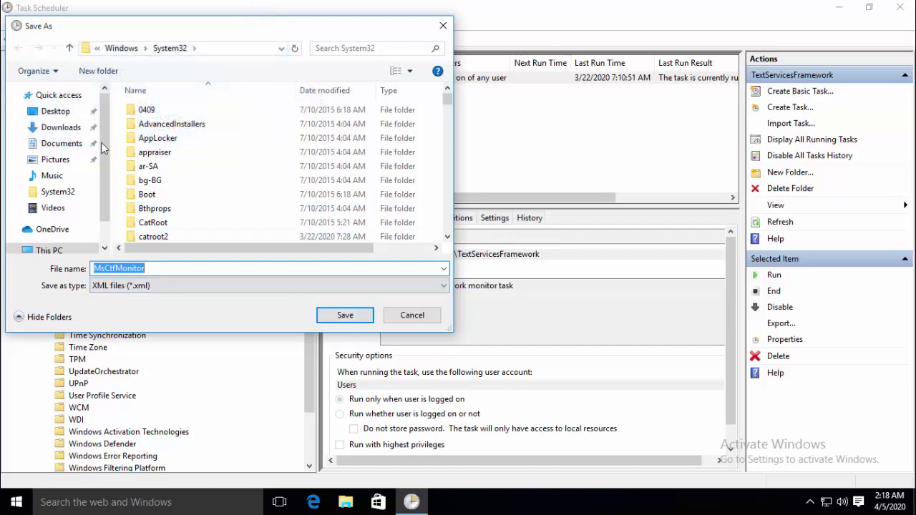
left_click(57, 112)
left_click(345, 316)
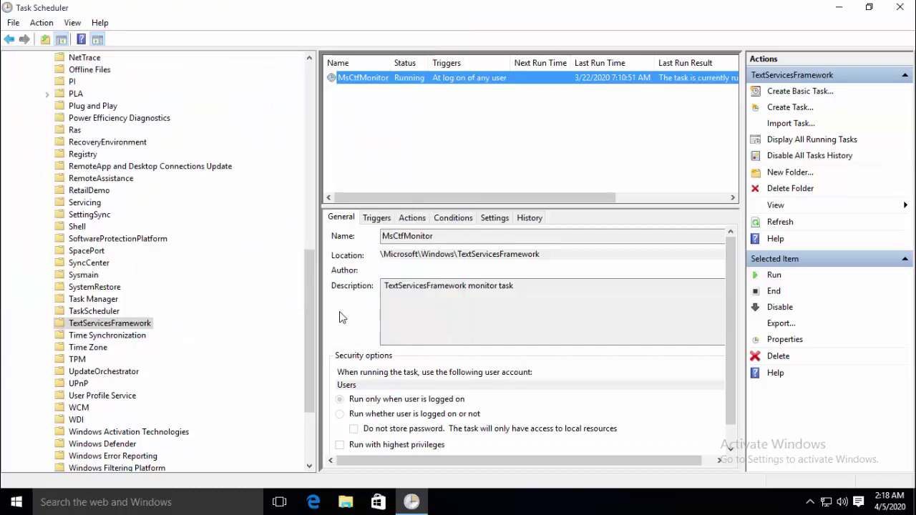
left_click(839, 8)
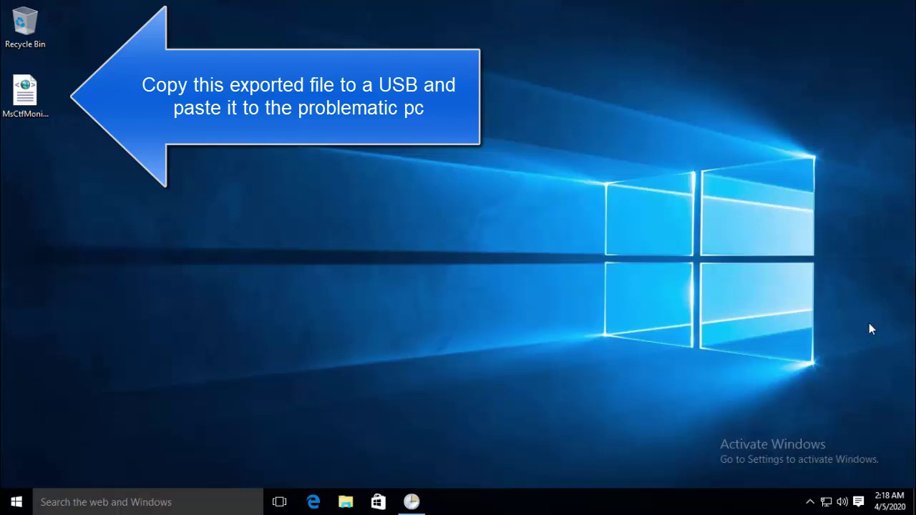
Restore Task Scheduler and import the MsCtfMonitor XML file from the Desktop into the TextServicesFramework folder.
left_click(420, 505)
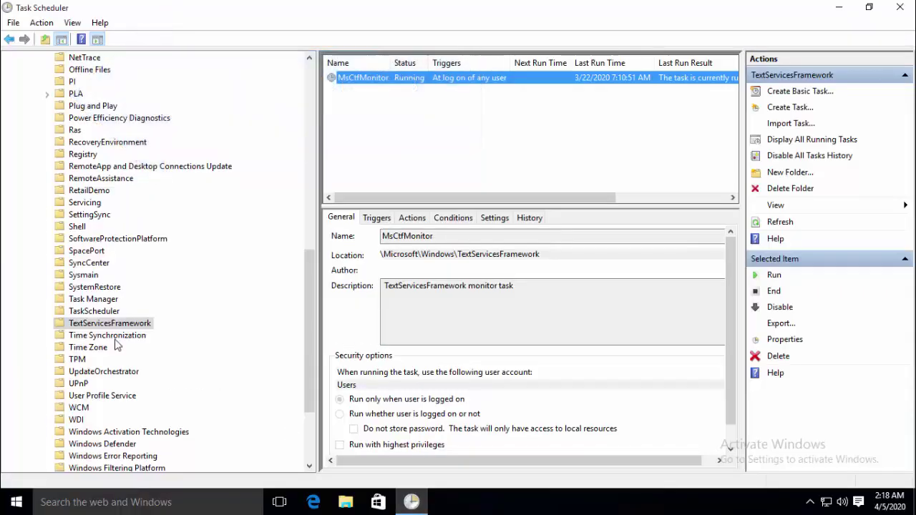
right_click(539, 128)
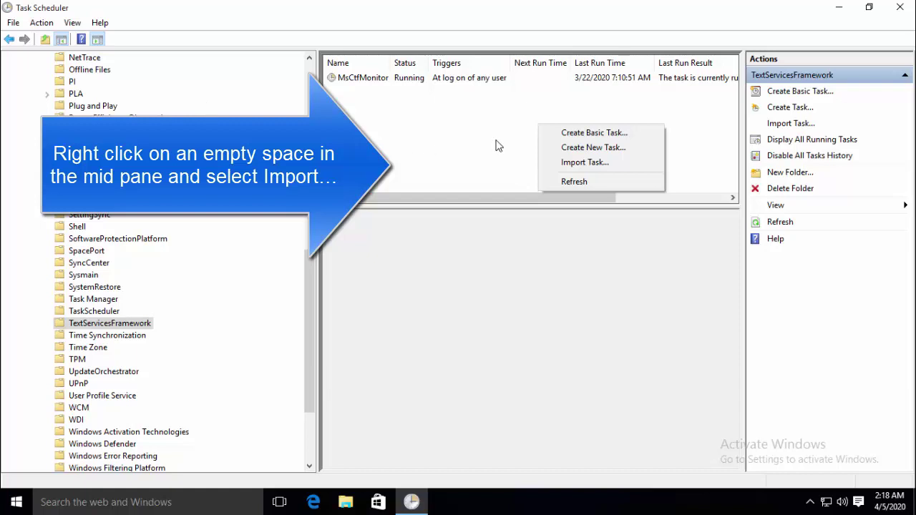
left_click(586, 164)
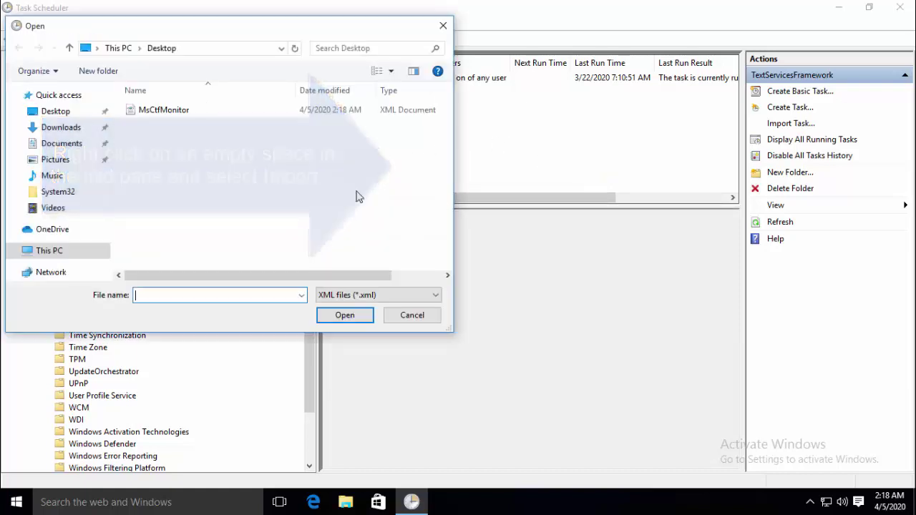
left_click(217, 110)
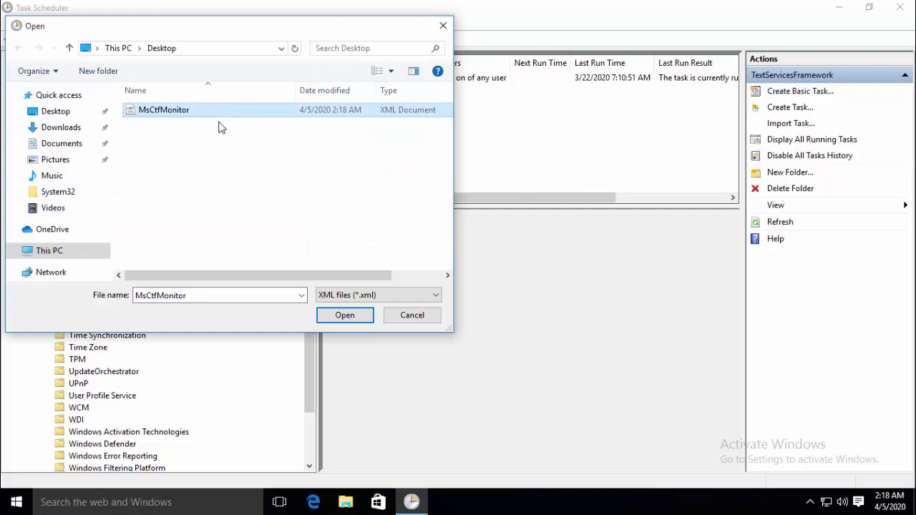